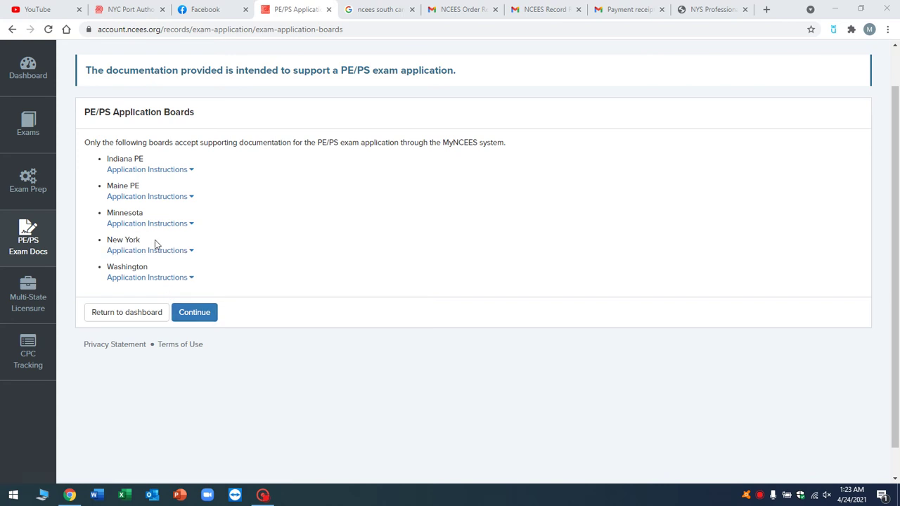
# Continue into PE/PS Exam Supporting Documentation and scroll to the completed Prerequisites list
pyautogui.click(198, 318)
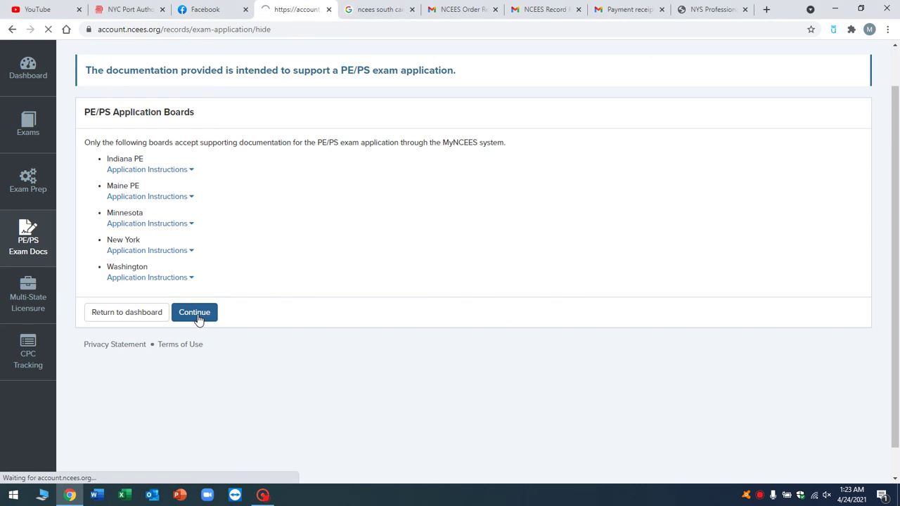
pyautogui.scroll(-1, 358, 312)
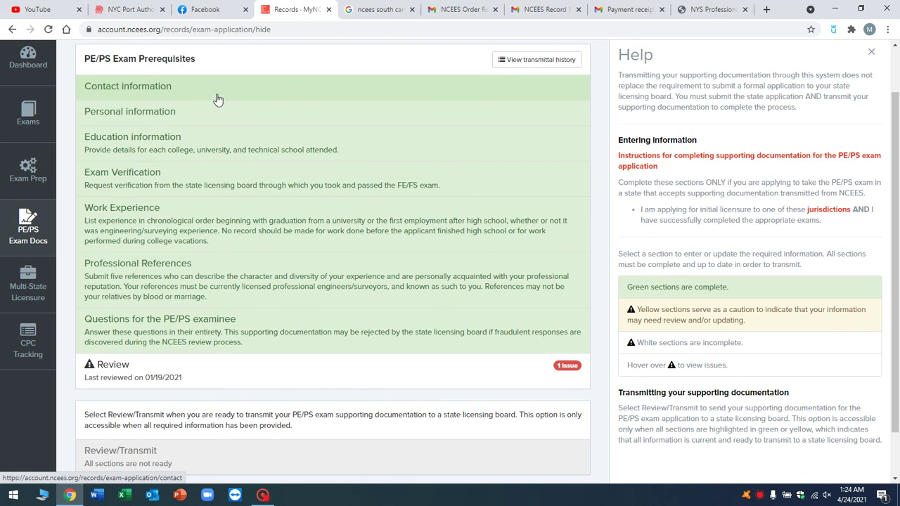
# Look over the Personal Information section, then return to the PE/PS exam documentation area
pyautogui.click(183, 112)
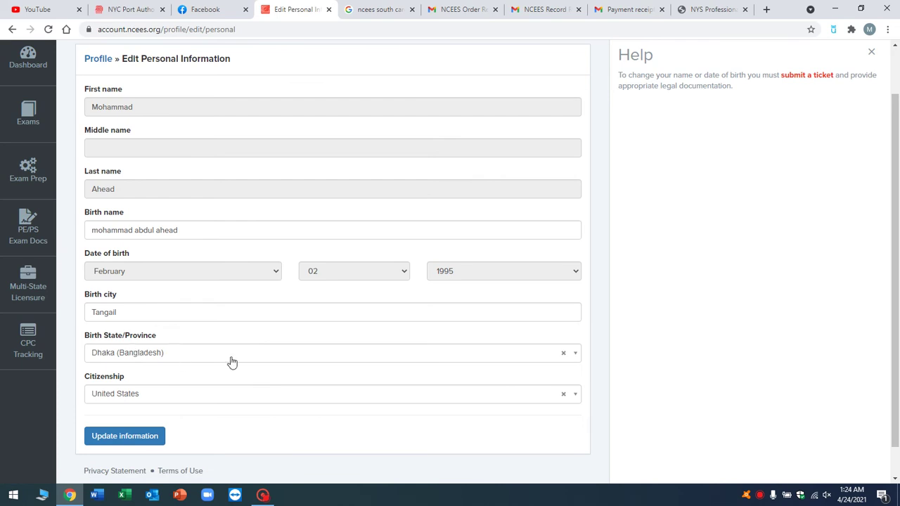
pyautogui.scroll(-1, 231, 362)
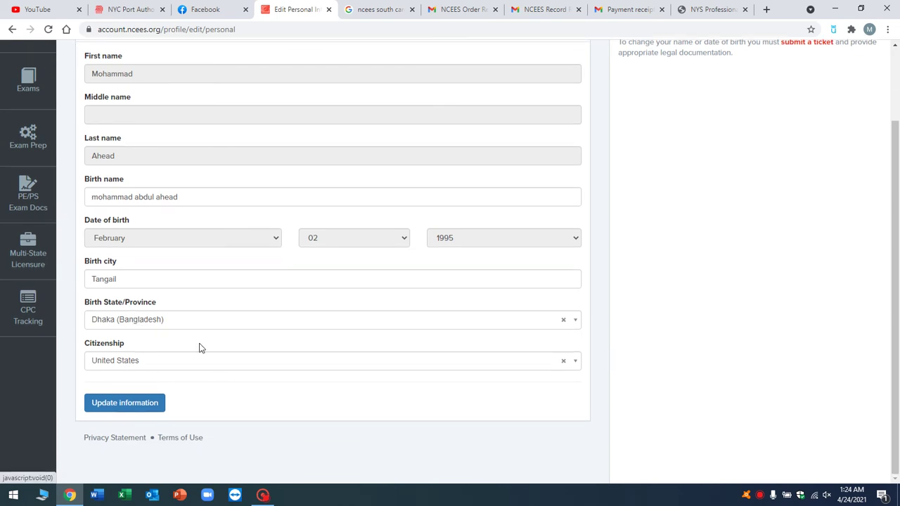
pyautogui.click(42, 208)
# Open Education Information showing the verified bachelor's and master's civil engineering degrees
pyautogui.scroll(-1, 197, 225)
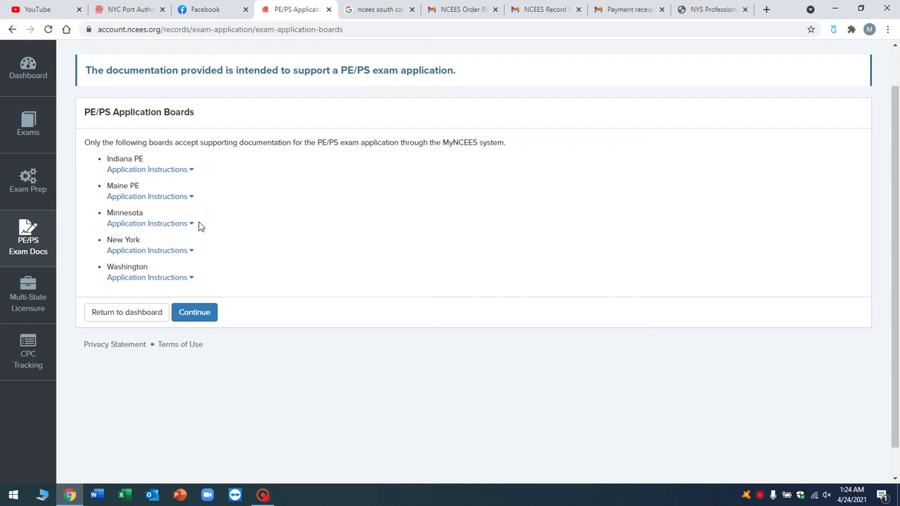
pyautogui.click(192, 312)
pyautogui.click(174, 205)
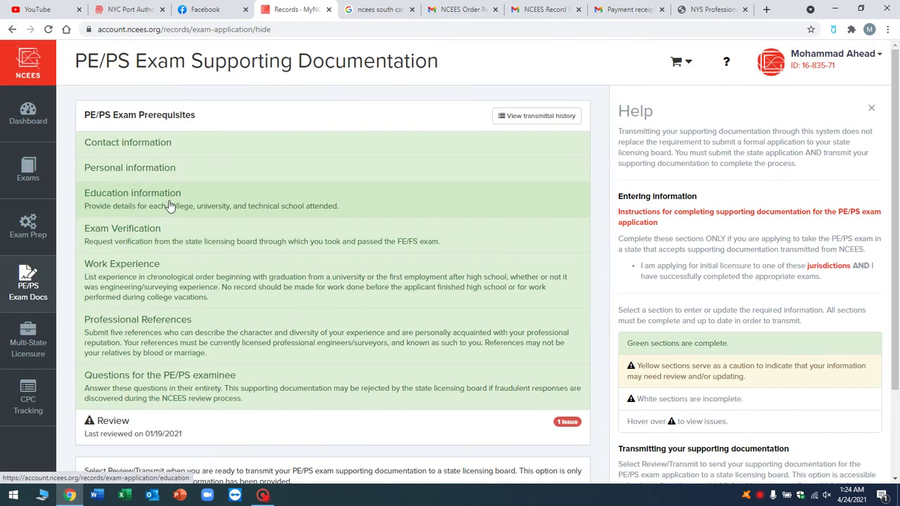
pyautogui.scroll(-1, 241, 264)
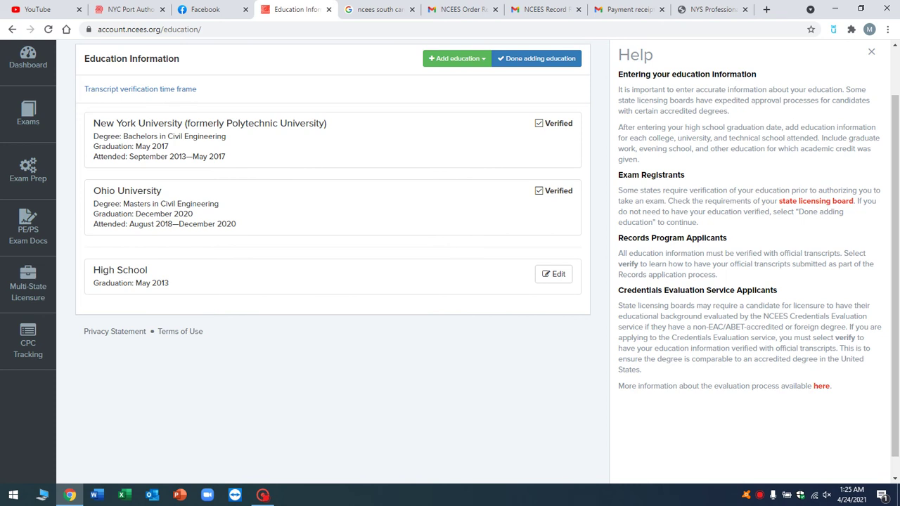
pyautogui.click(379, 8)
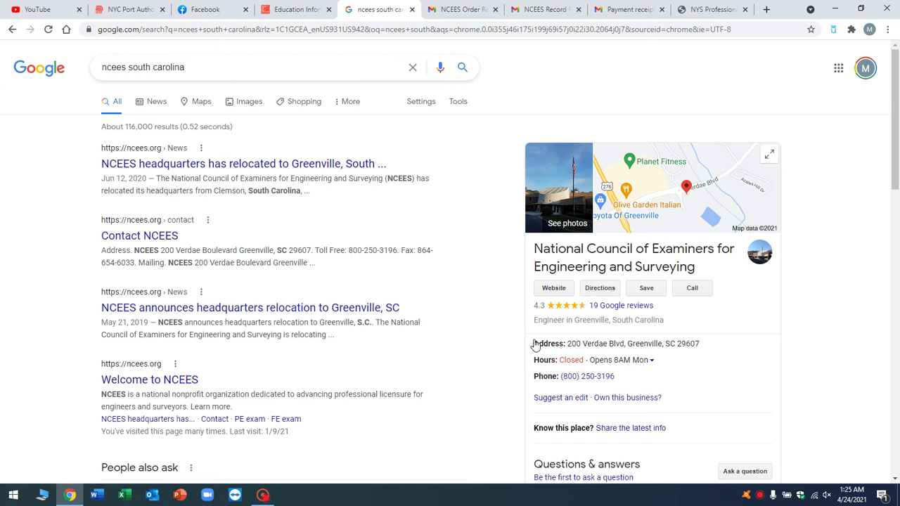
pyautogui.moveTo(533, 359); pyautogui.dragTo(652, 371)
pyautogui.click(702, 343)
pyautogui.moveTo(705, 344)
pyautogui.mouseDown()
pyautogui.moveTo(568, 343)
pyautogui.moveTo(715, 342)
pyautogui.mouseUp()
pyautogui.click(293, 17)
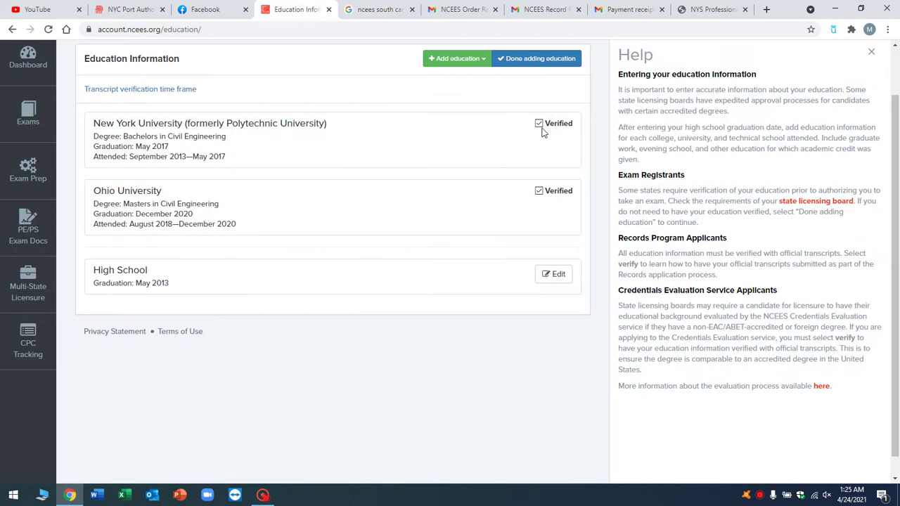
# From the Prerequisites list, view Work Experience: 3 years, 8 months, marked Complete
pyautogui.click(12, 30)
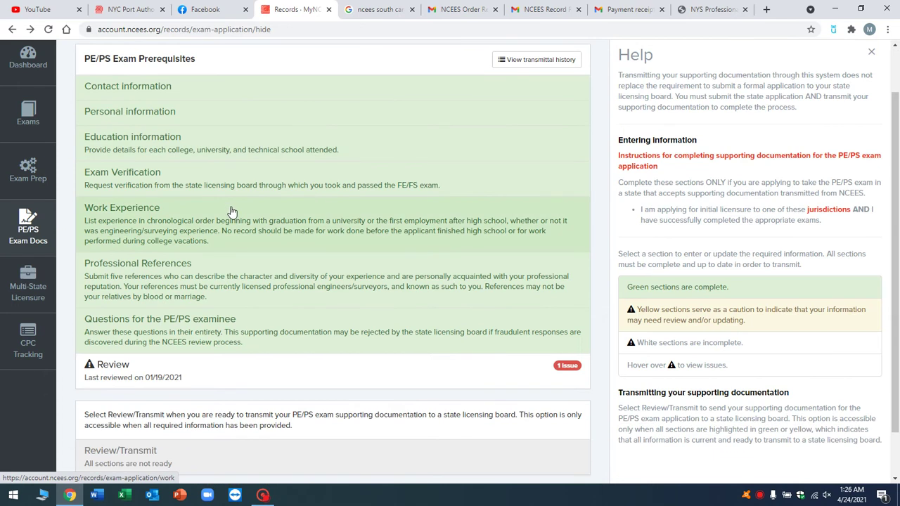
pyautogui.click(234, 211)
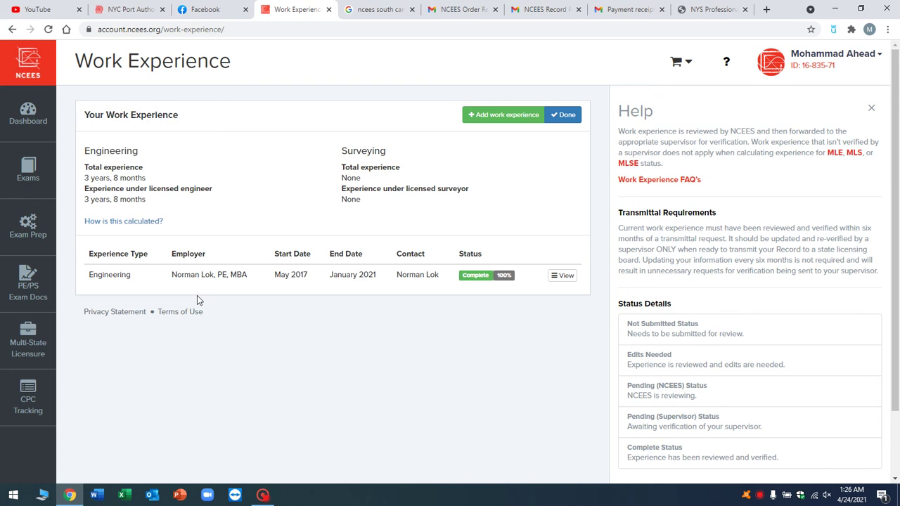
# Back on Prerequisites, open Professional References: five current PE references and one unverified
pyautogui.moveTo(472, 275)
pyautogui.click(12, 29)
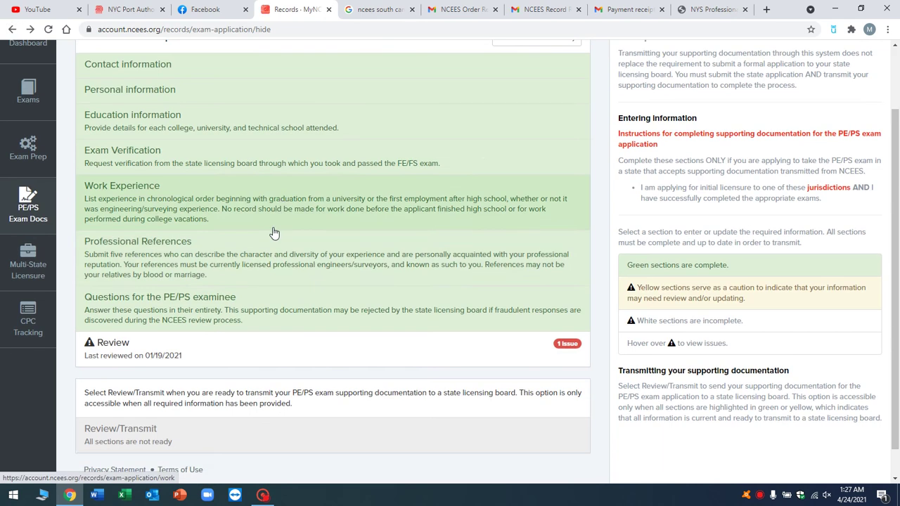
pyautogui.click(260, 248)
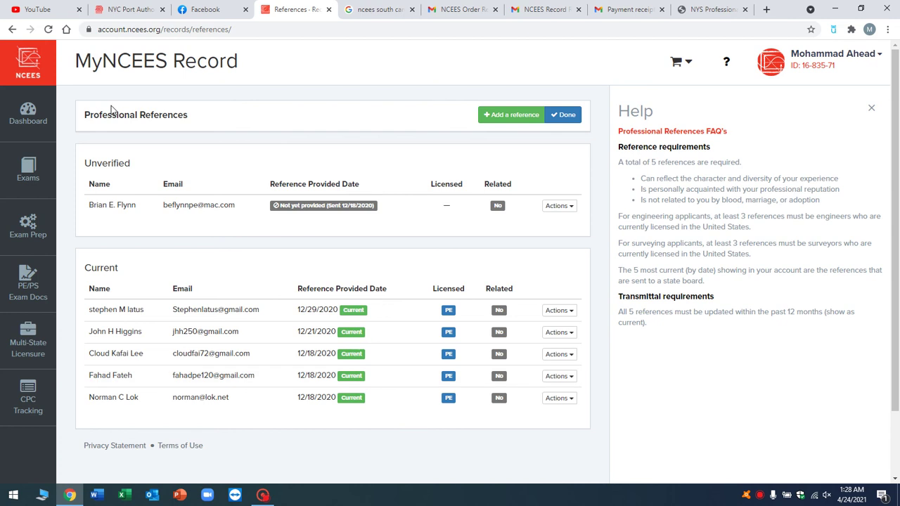
# Review the answers under Questions for the PE/PS examinee, then return to Prerequisites
pyautogui.click(12, 28)
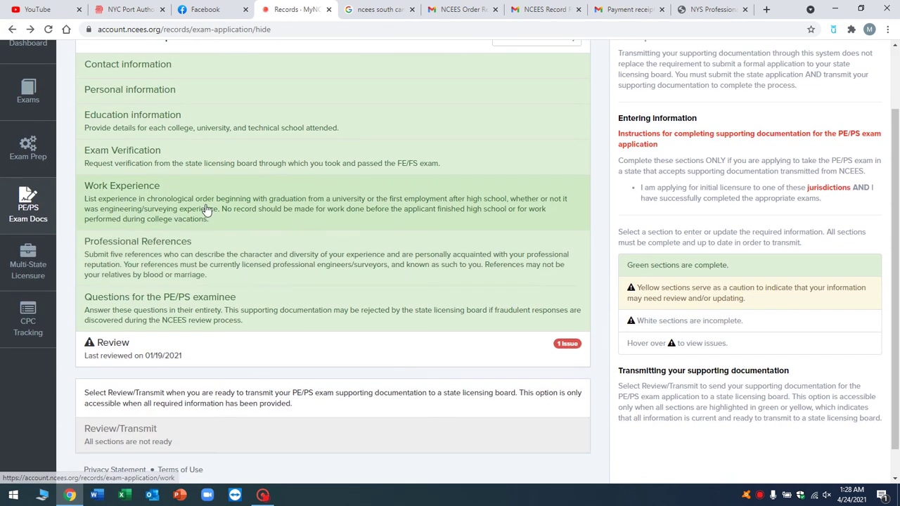
pyautogui.scroll(-1, 225, 267)
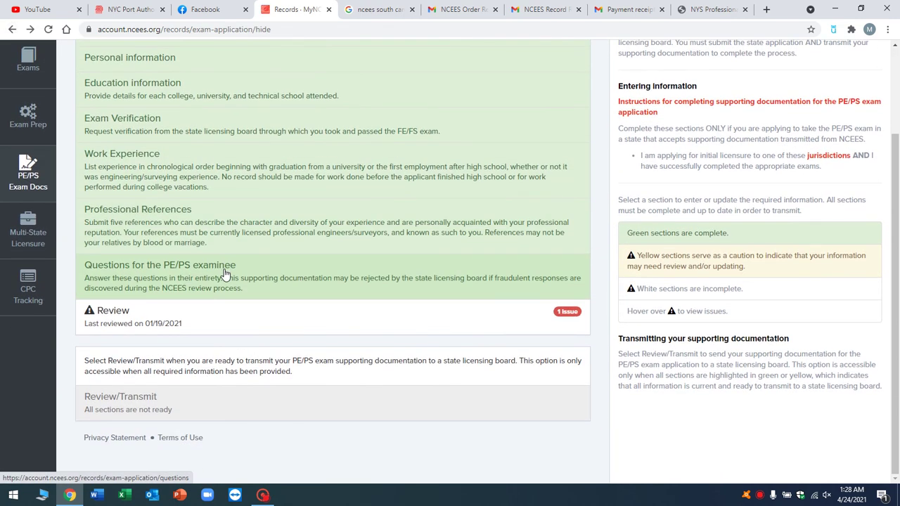
pyautogui.click(227, 275)
pyautogui.scroll(-1, 232, 275)
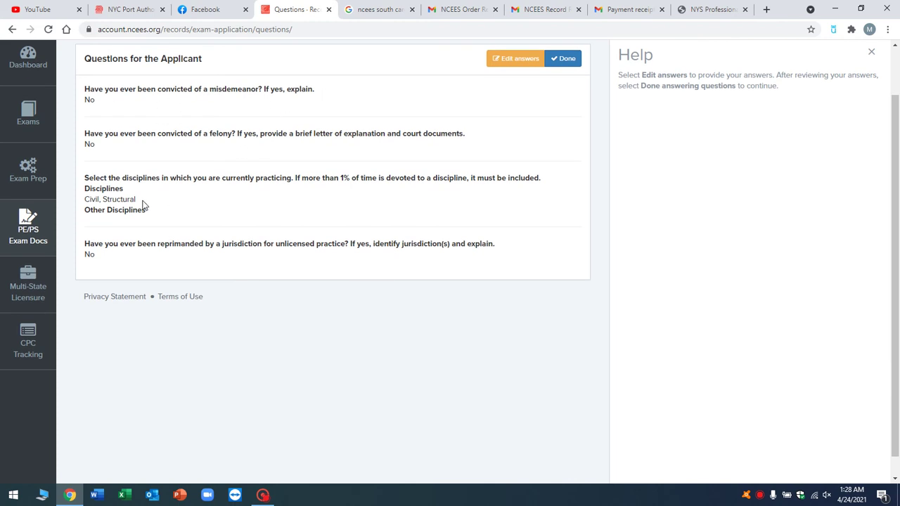
pyautogui.click(12, 28)
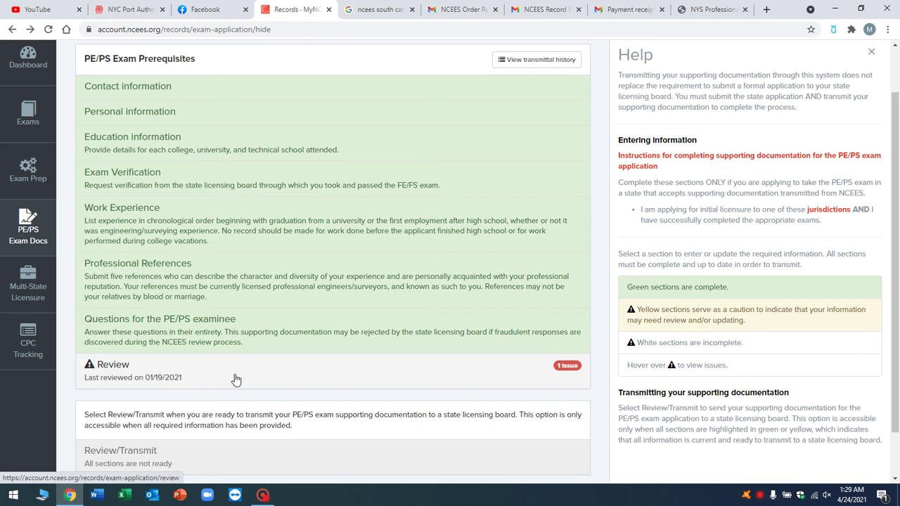
pyautogui.scroll(-1, 239, 380)
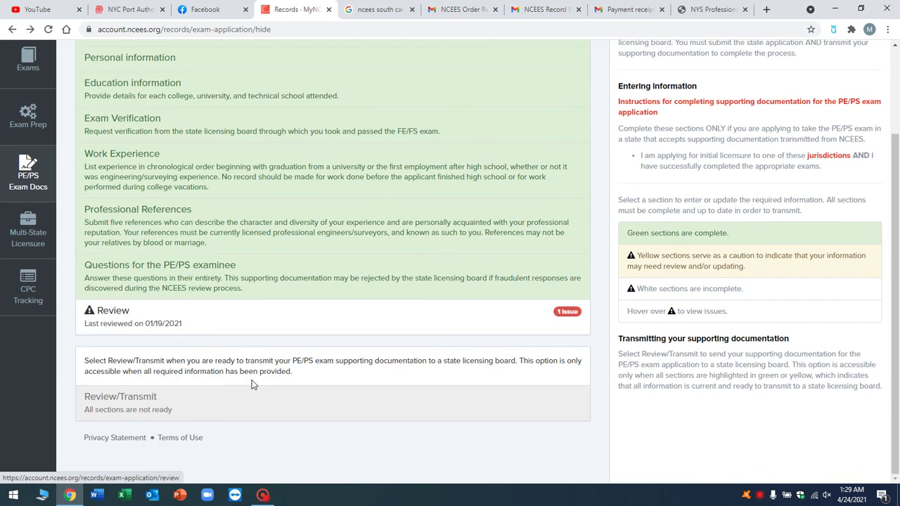
pyautogui.scroll(1, 254, 295)
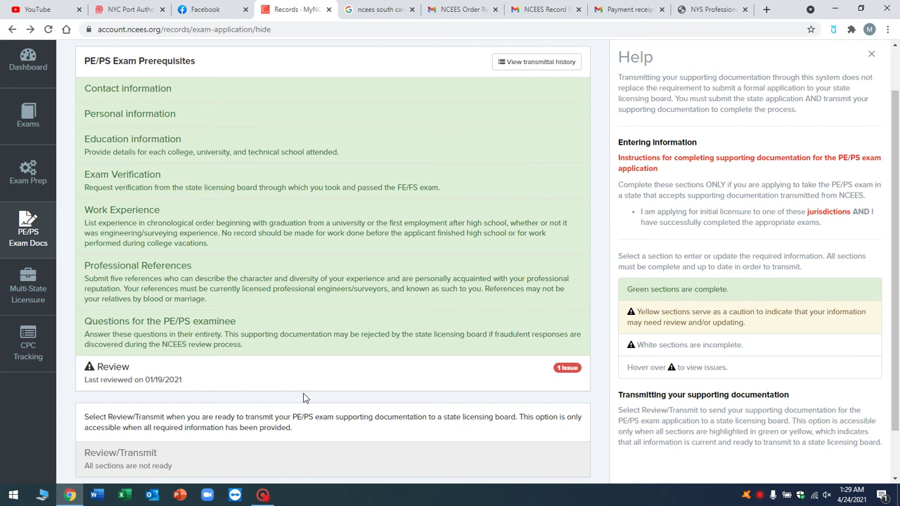
pyautogui.scroll(-2, 304, 399)
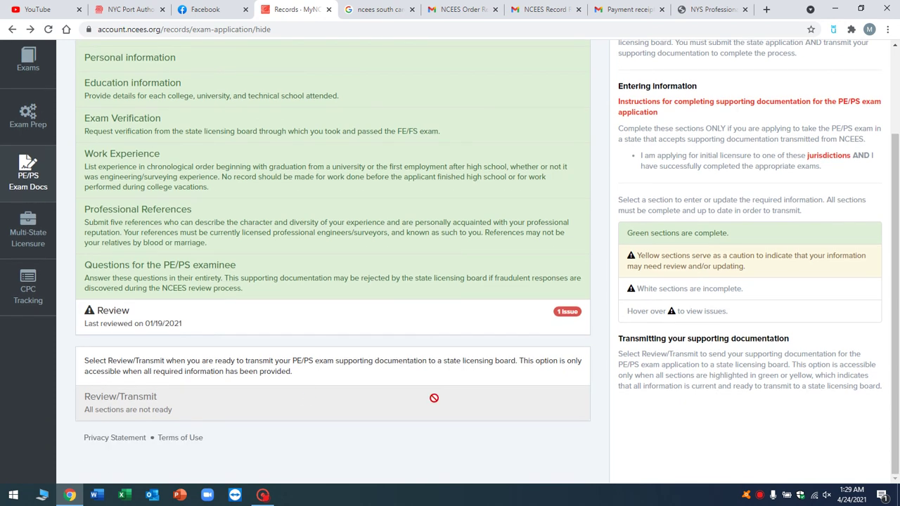
pyautogui.scroll(2, 434, 402)
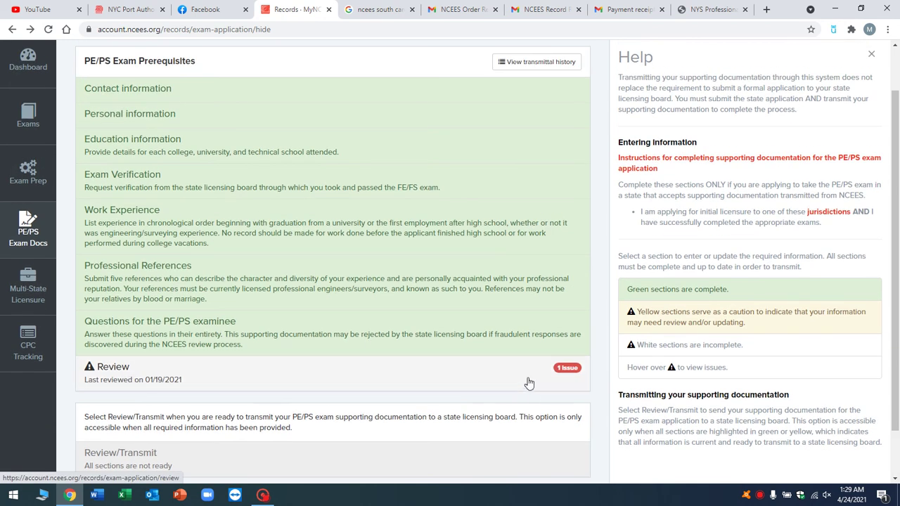
pyautogui.moveTo(566, 371)
pyautogui.scroll(-1, 210, 377)
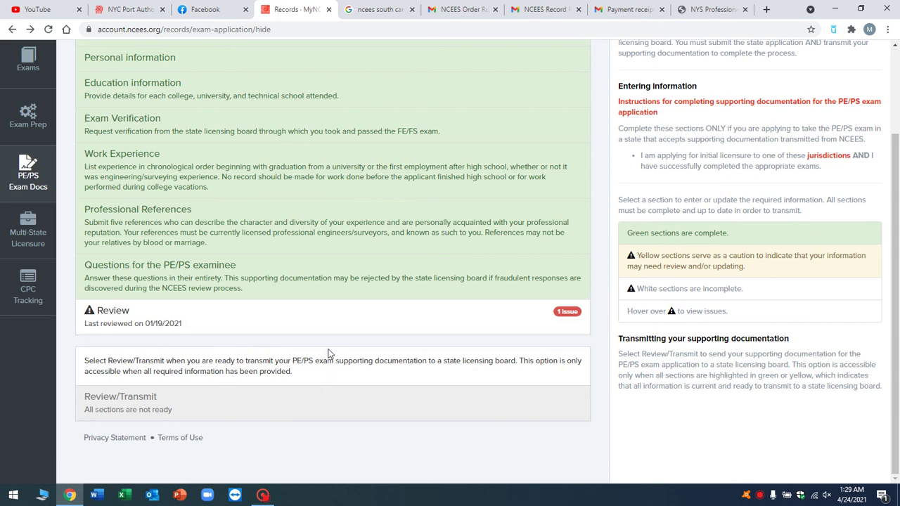
# Highlight the NCEES receipt's $100.00 New York PE/PS exam application order details
pyautogui.click(461, 10)
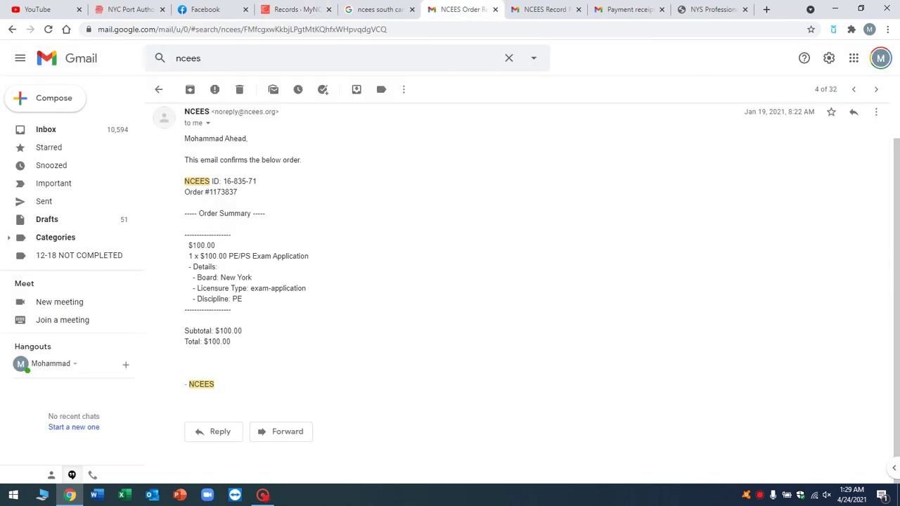
pyautogui.moveTo(191, 243); pyautogui.dragTo(325, 291)
pyautogui.click(323, 293)
# Glance at the MyNCEES record and the Record Released to New York email, then return to the receipt
pyautogui.click(305, 8)
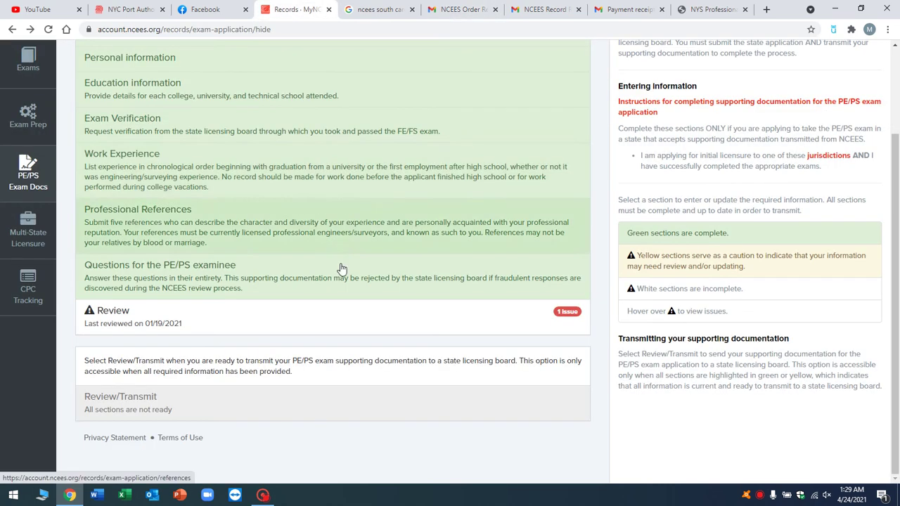
pyautogui.click(453, 9)
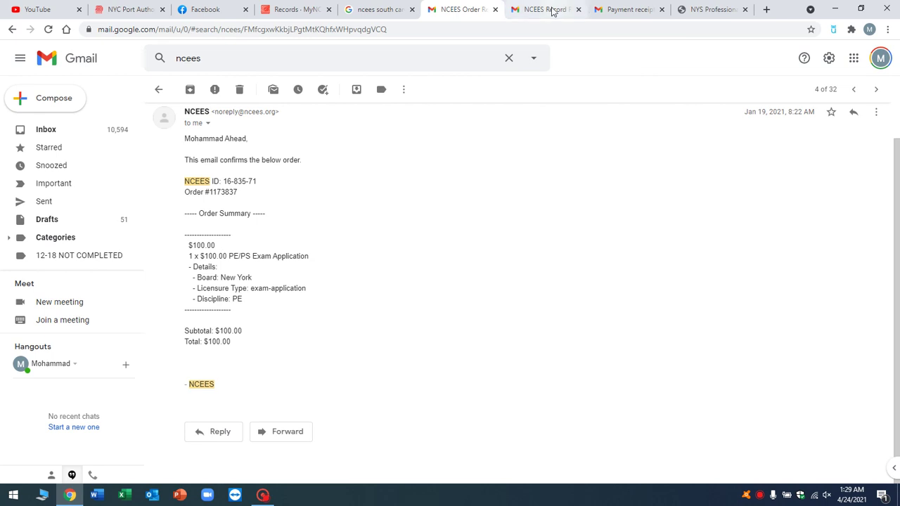
pyautogui.click(553, 12)
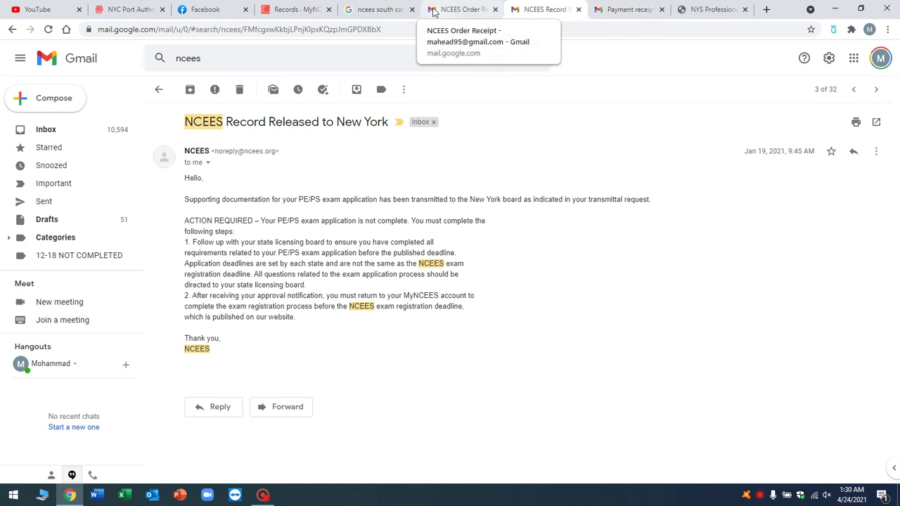
pyautogui.click(456, 10)
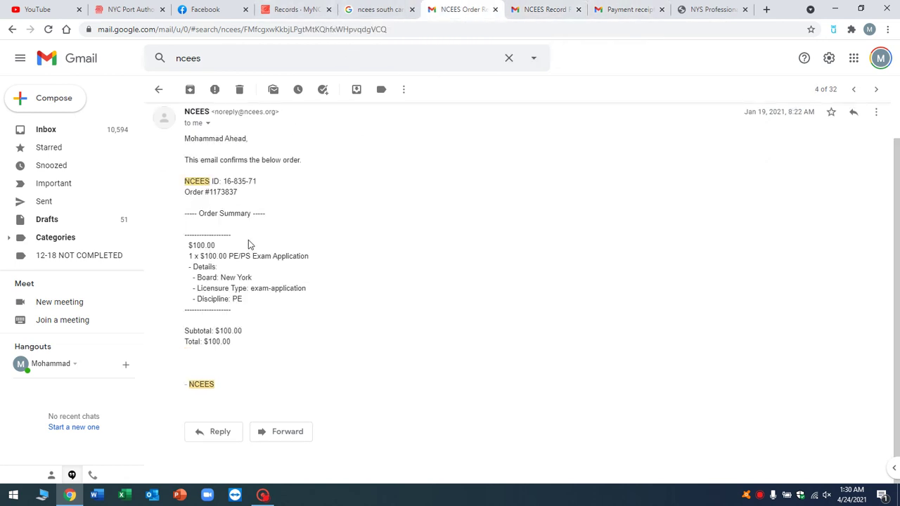
# On the NYSED Professional Engineering forms page, start Online Form 1 - Application for Licensure
pyautogui.click(711, 9)
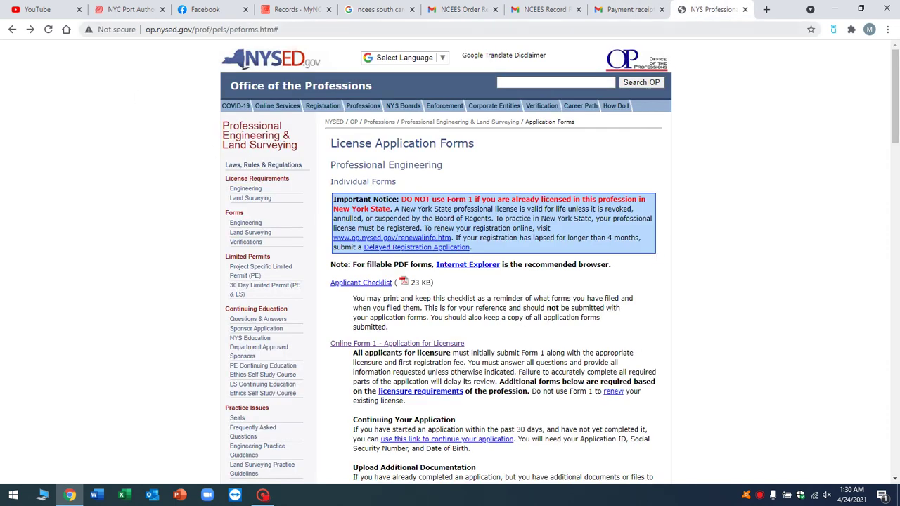
pyautogui.click(194, 28)
pyautogui.click(185, 31)
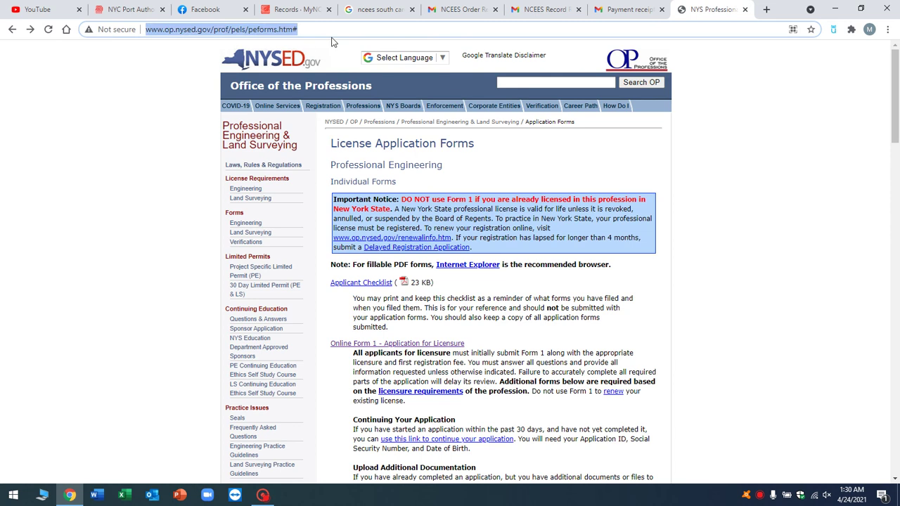
pyautogui.click(765, 203)
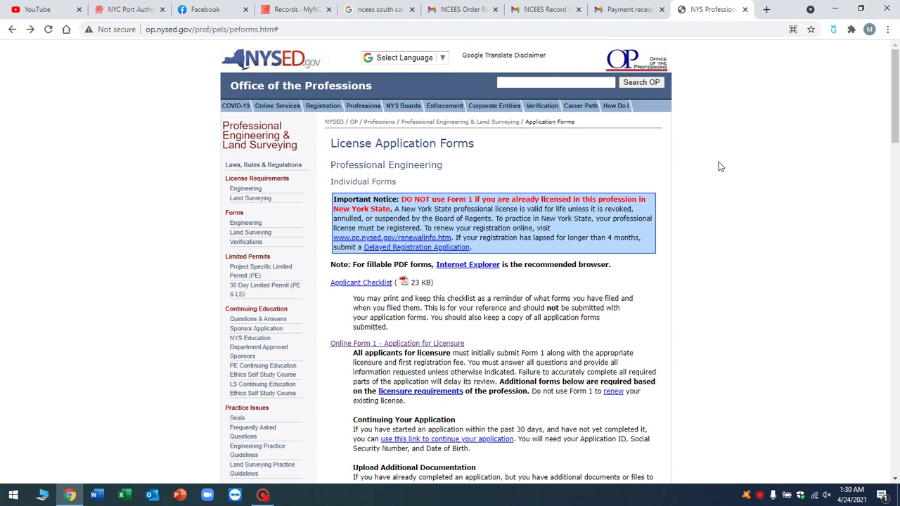
pyautogui.scroll(-3, 691, 218)
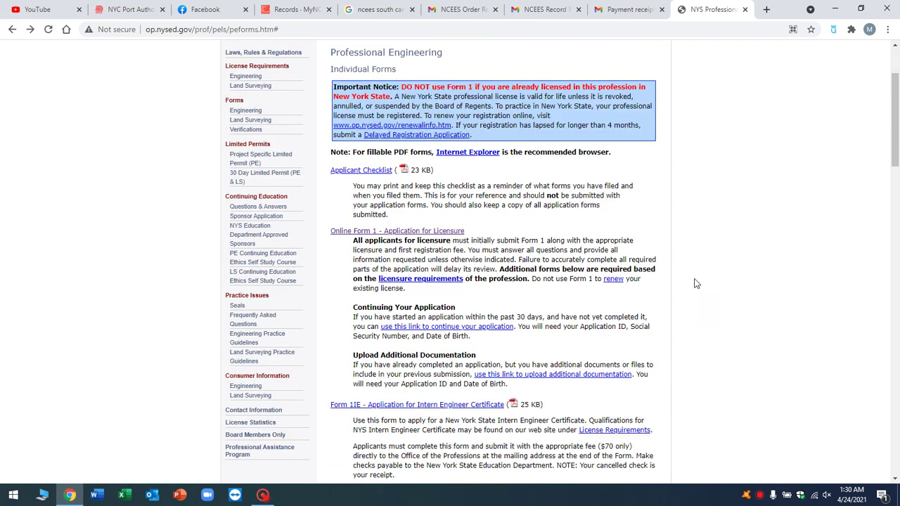
pyautogui.click(351, 237)
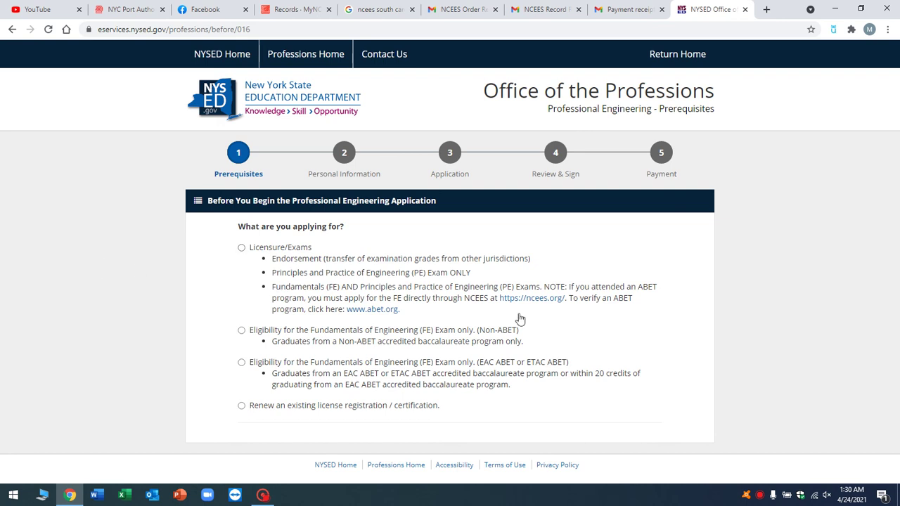
# Open MyNCEES Exam Verification showing the verified PE - Civil exam, North Carolina, October 2019
pyautogui.click(278, 13)
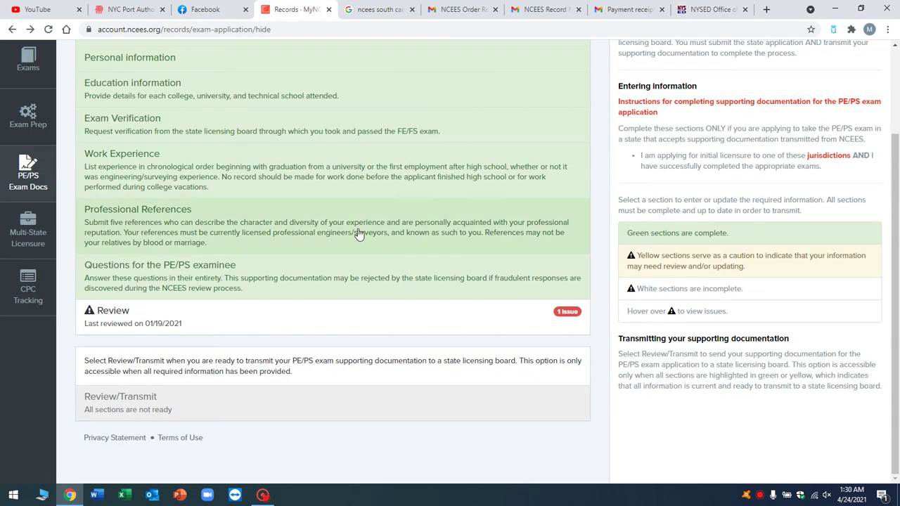
pyautogui.scroll(1, 202, 157)
pyautogui.scroll(-1, 176, 165)
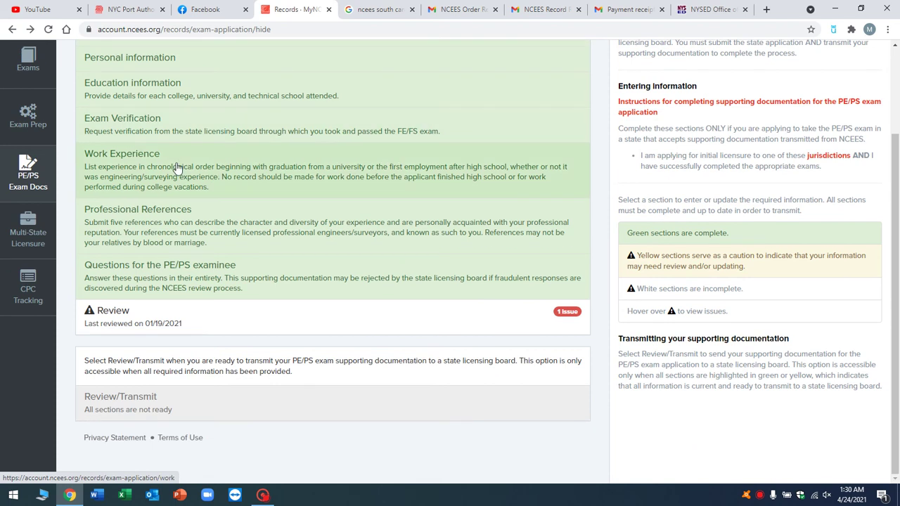
pyautogui.click(137, 128)
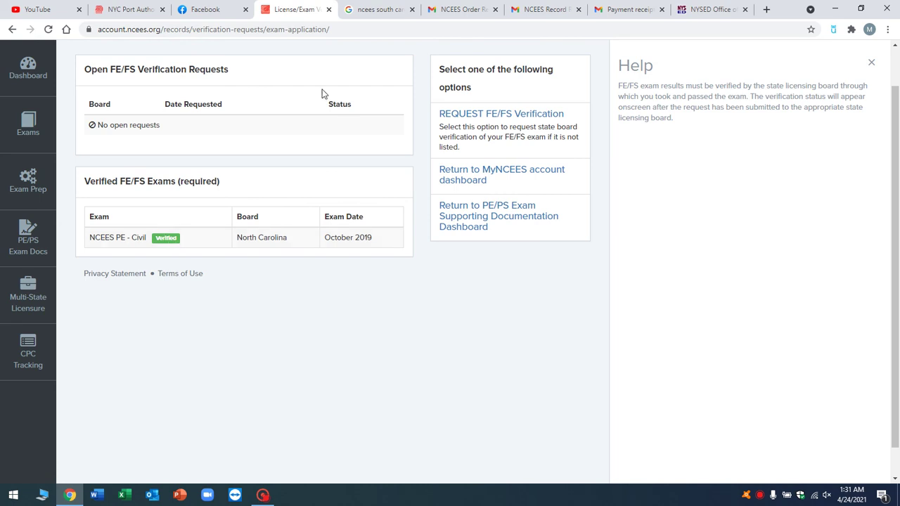
pyautogui.click(366, 10)
# Flip through the NCEES receipt, Record Released and NYSED payment emails back to the NYSED prerequisites
pyautogui.click(461, 9)
pyautogui.click(541, 10)
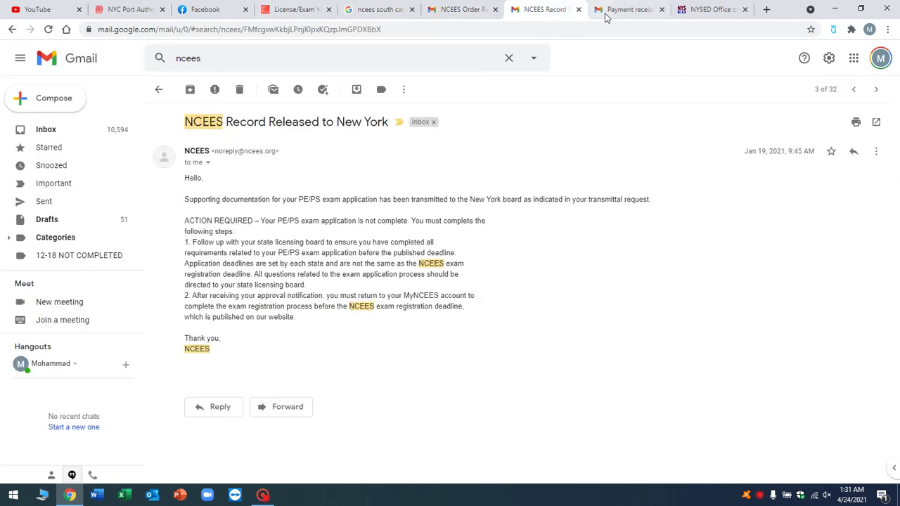
pyautogui.click(610, 10)
pyautogui.click(709, 10)
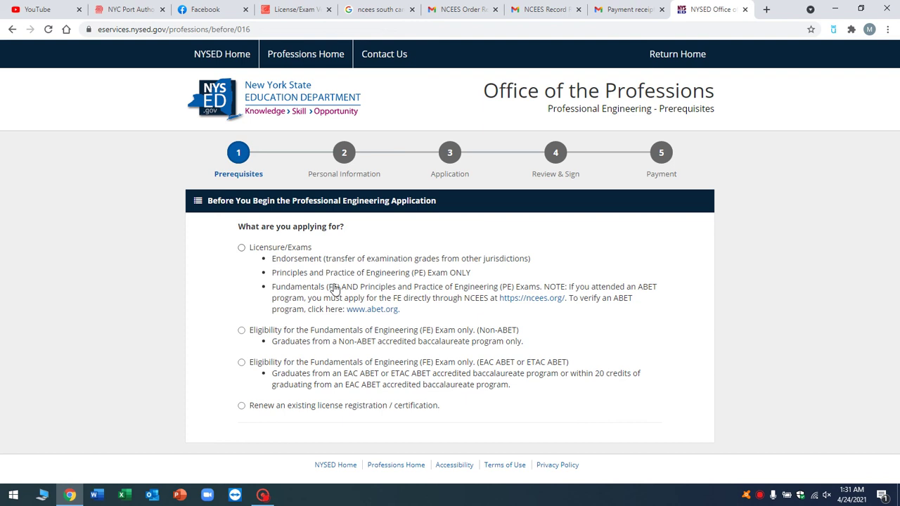
# Choose Licensure/Exams as the application type and scroll through the listed requirements
pyautogui.click(241, 247)
pyautogui.scroll(-3, 241, 247)
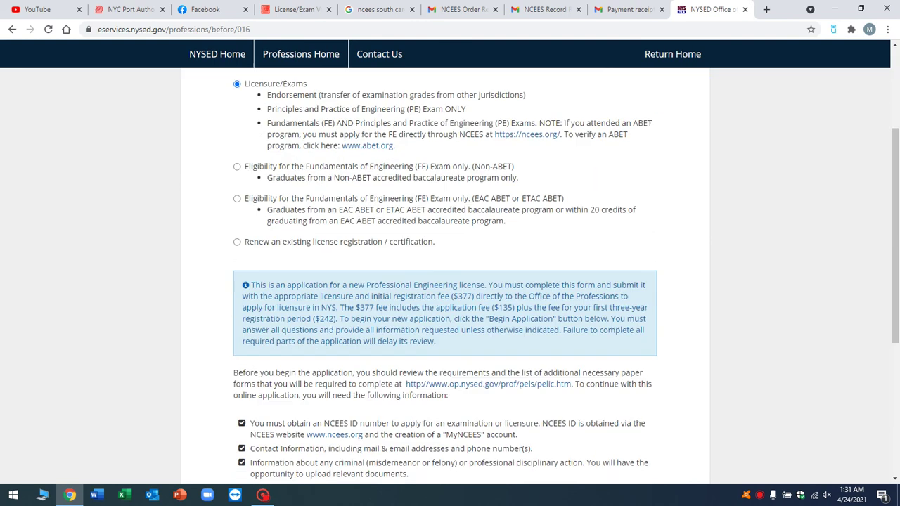
pyautogui.scroll(-5, 272, 431)
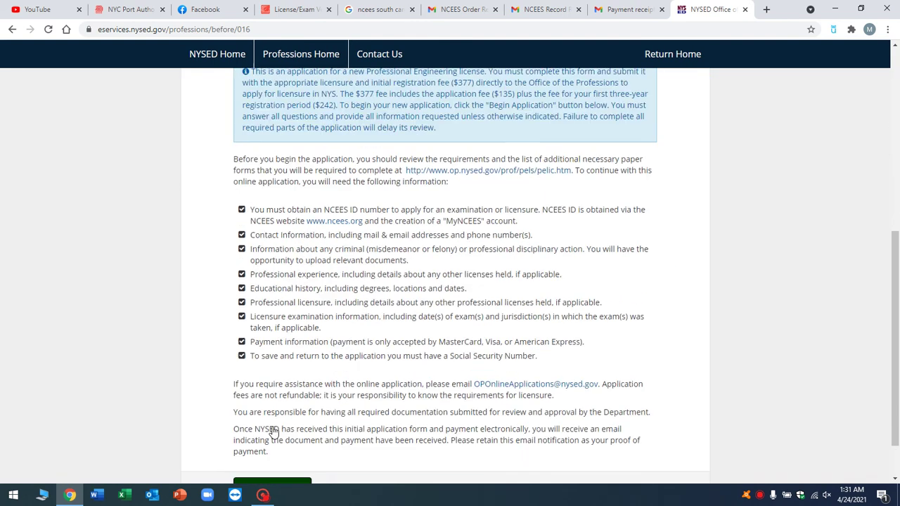
pyautogui.scroll(5, 272, 430)
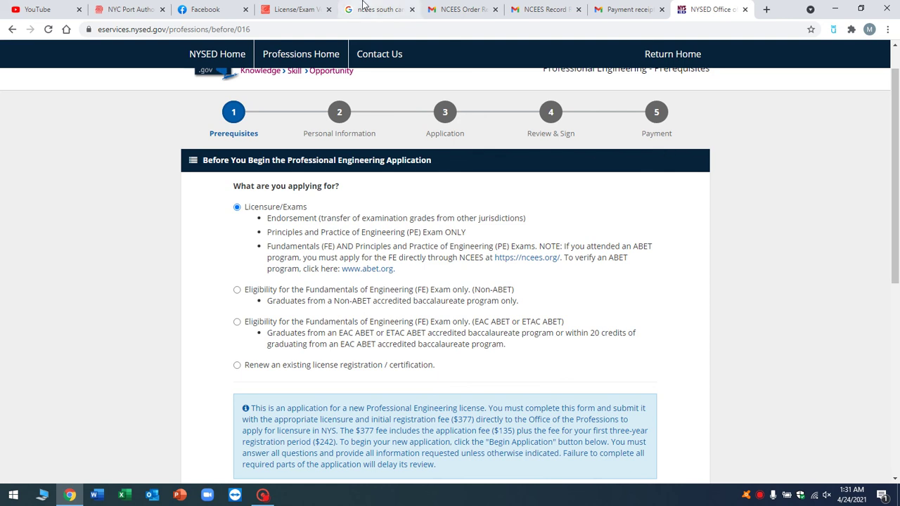
pyautogui.click(435, 7)
# Bring up the NYSED receipt: $377.00 paid January 19, 2021 for Professional Engineering
pyautogui.click(528, 9)
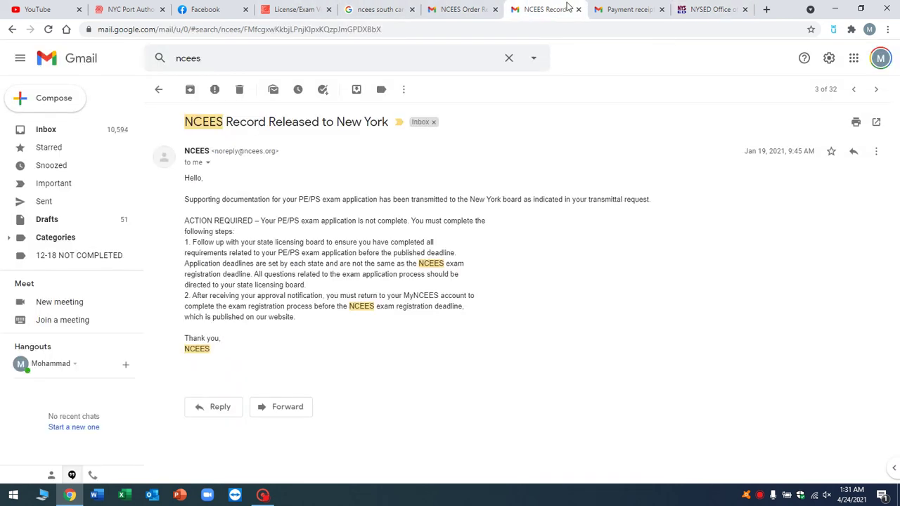
pyautogui.click(622, 9)
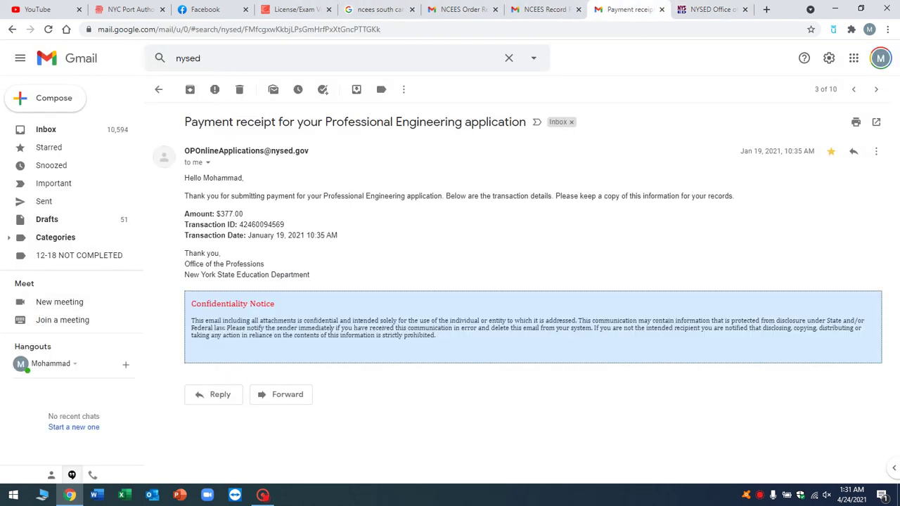
pyautogui.click(296, 9)
pyautogui.click(619, 9)
# Open the PE/PS exam supporting documentation record via PE/PS Exam Docs and Continue
pyautogui.click(293, 12)
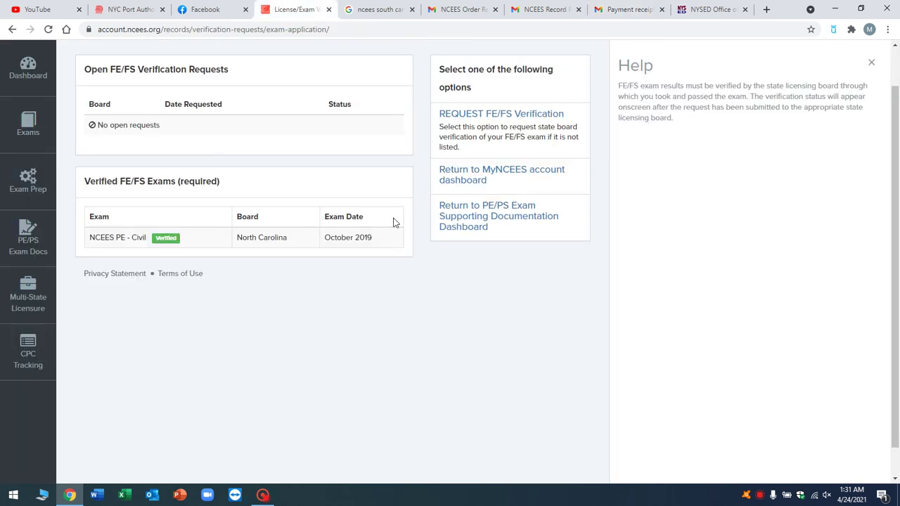
pyautogui.click(33, 204)
pyautogui.click(29, 284)
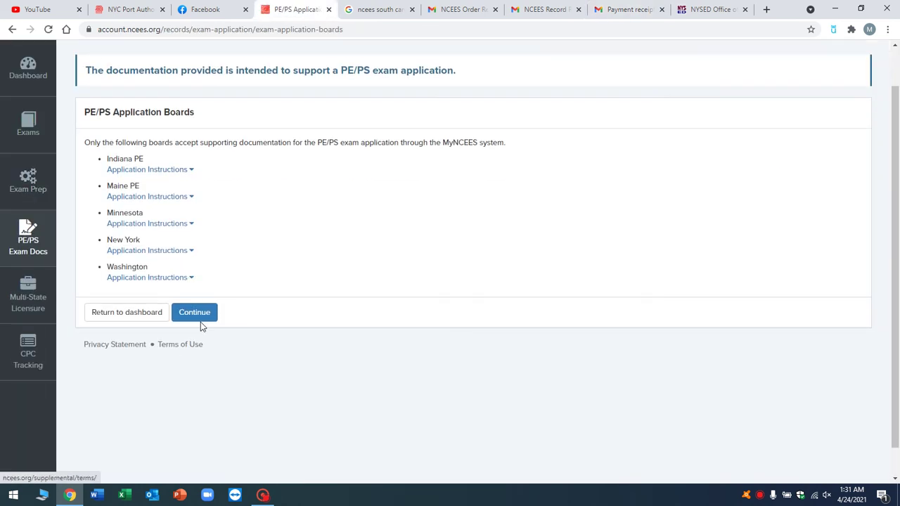
pyautogui.click(204, 317)
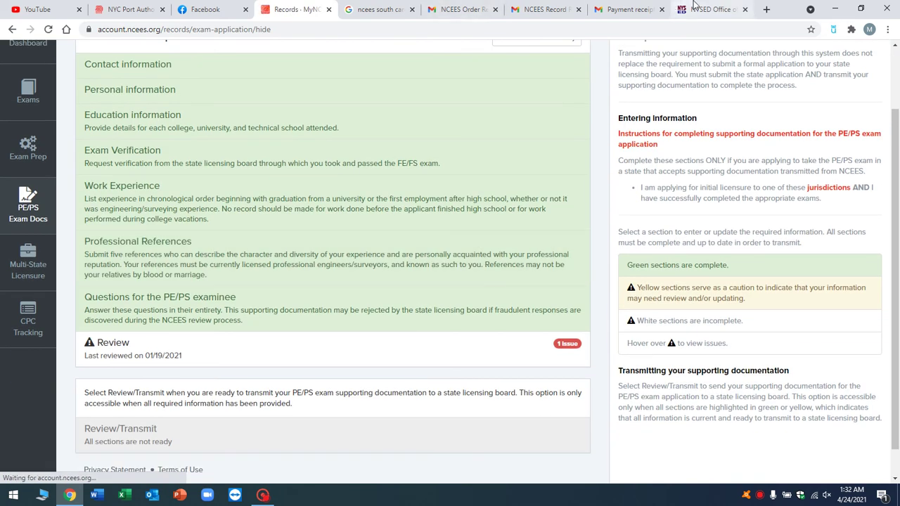
# Switch to the NYSED application page and scroll through it
pyautogui.hotkey('ctrl', '9')
pyautogui.scroll(-2, 254, 151)
pyautogui.scroll(2, 254, 150)
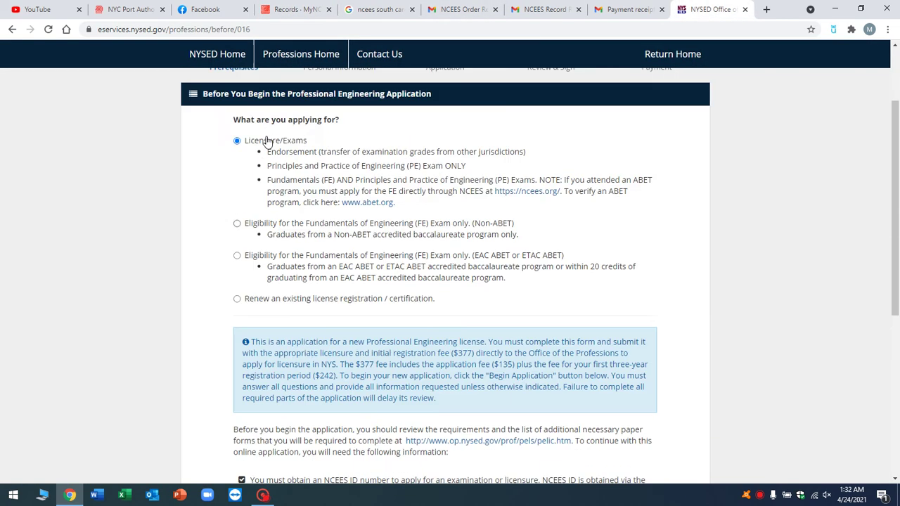
pyautogui.scroll(-5, 260, 147)
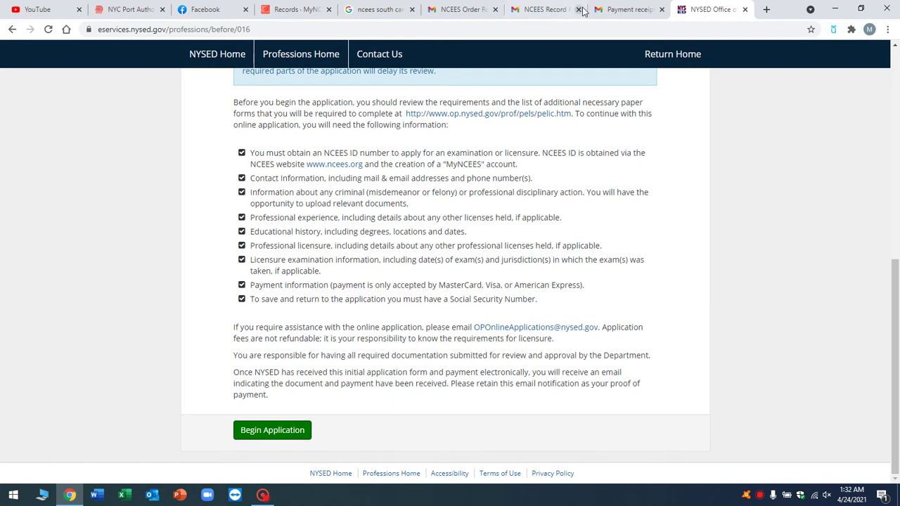
# Compare the NYSED payment receipt email with the 'NCEES Record Released to New York' email, ending on the latter
pyautogui.hotkey('ctrl', '7')
pyautogui.click(639, 10)
pyautogui.click(541, 9)
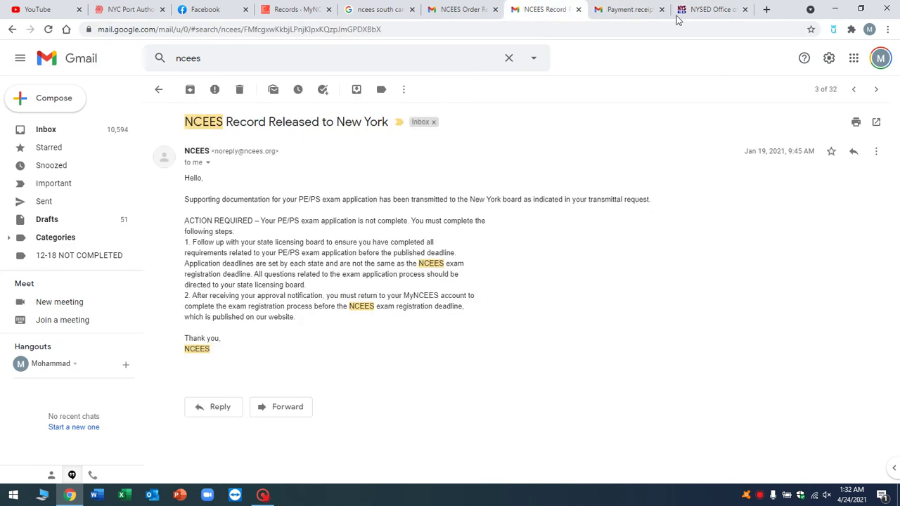
# Review the NYSED Professional Engineering prerequisites list above Begin Application
pyautogui.click(710, 9)
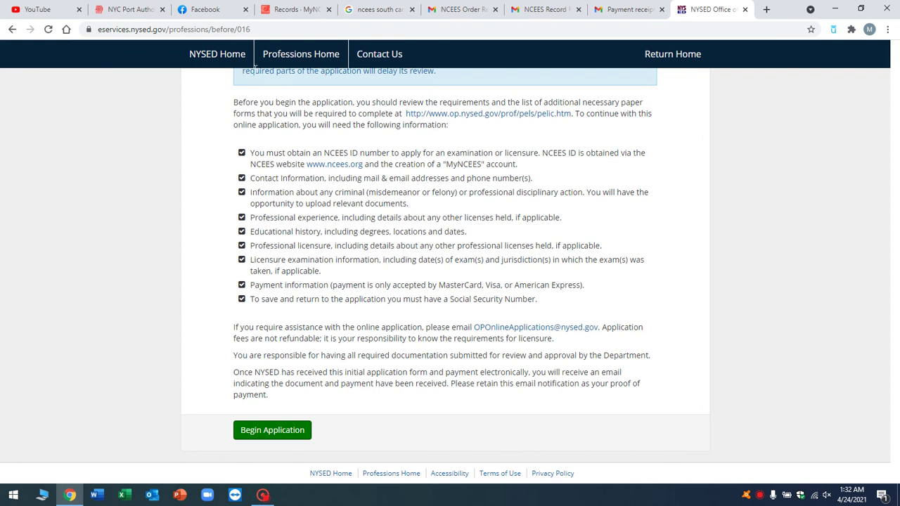
pyautogui.scroll(1, 610, 245)
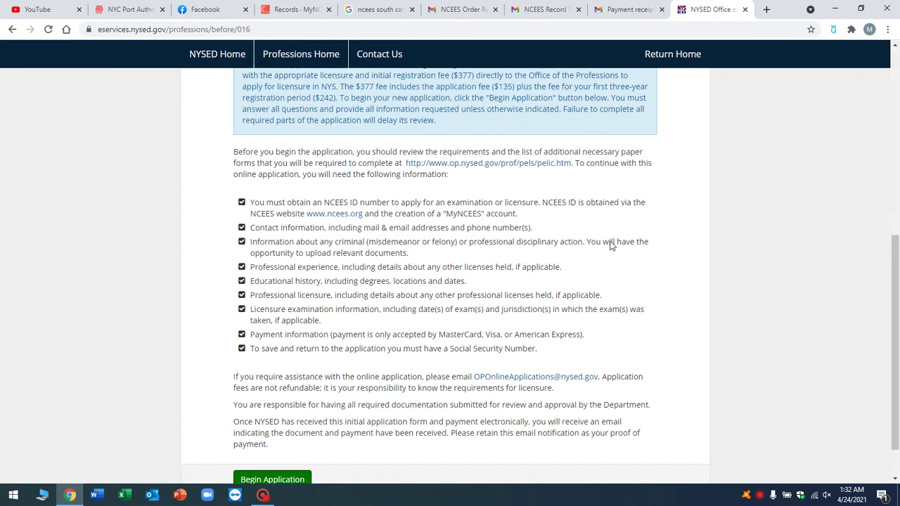
pyautogui.scroll(1, 791, 276)
pyautogui.scroll(-1, 793, 277)
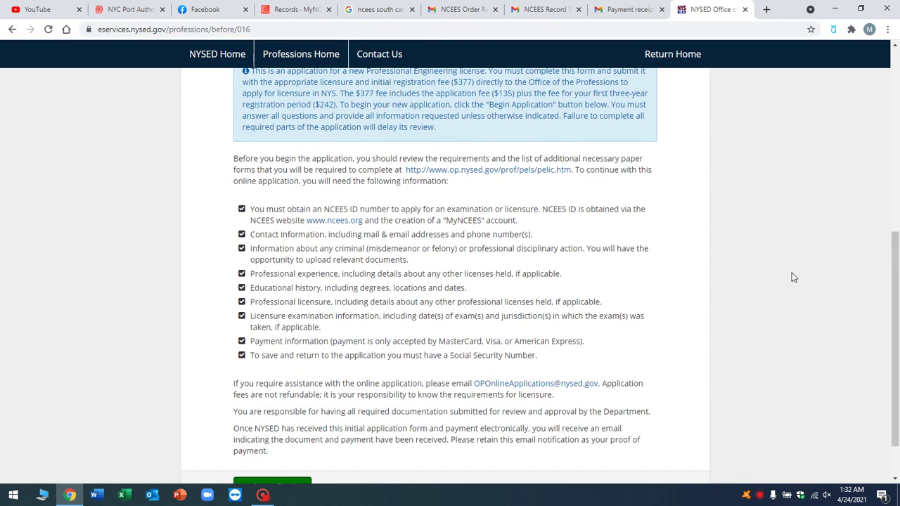